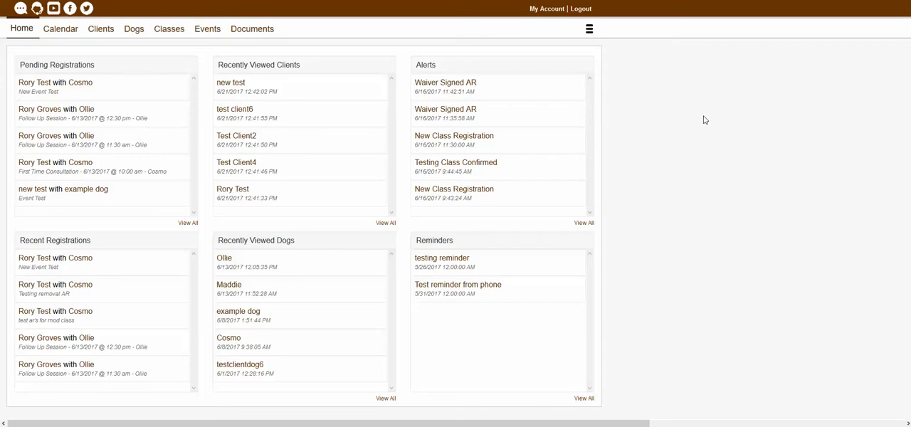
- Open the calendar
{"action": "left_click", "coordinate": [65, 36]}
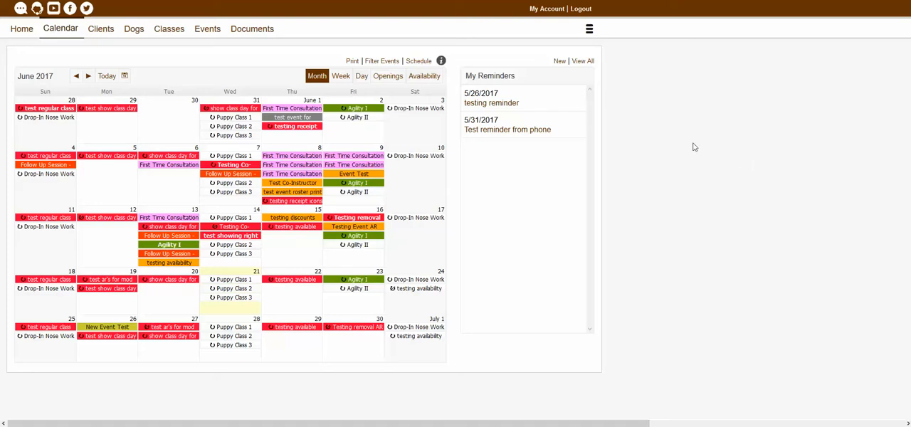
{"action": "left_click", "coordinate": [176, 303]}
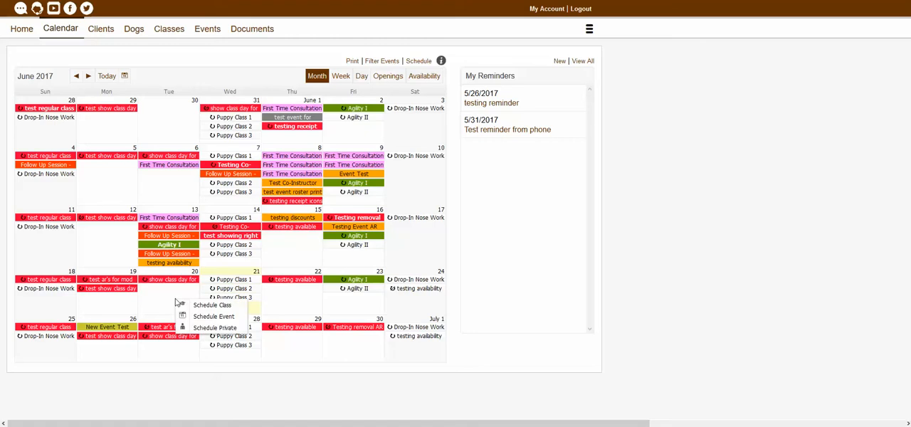
{"action": "left_click", "coordinate": [208, 317]}
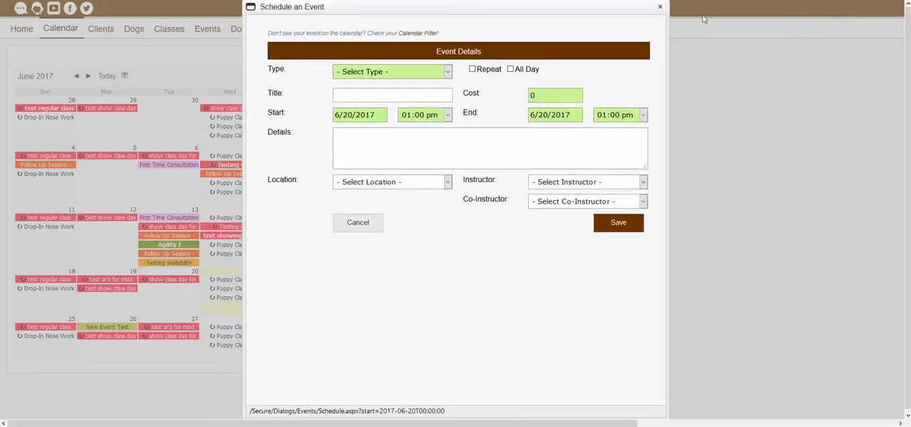
{"action": "left_click", "coordinate": [660, 6]}
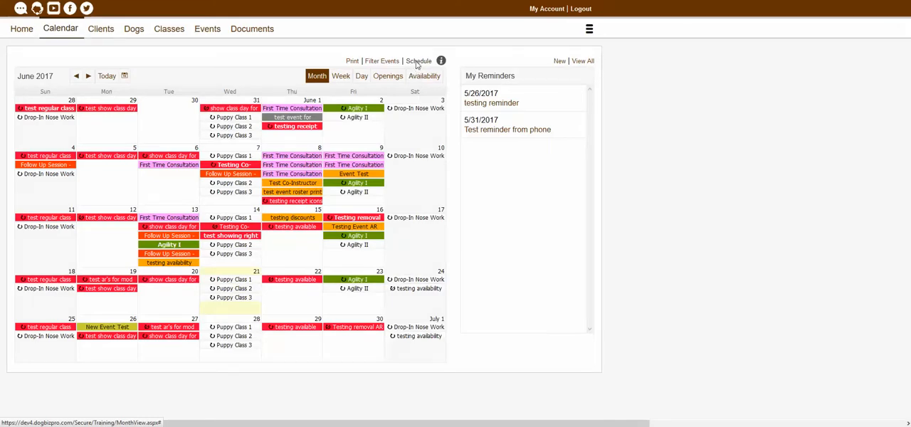
- Start scheduling an event from the calendar's general schedule options and set its type to "new event type"
{"action": "left_click", "coordinate": [417, 63]}
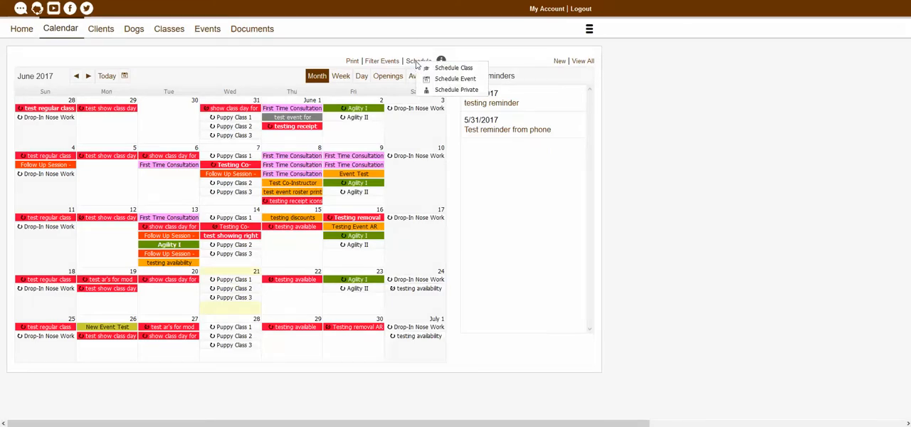
{"action": "left_click", "coordinate": [456, 79]}
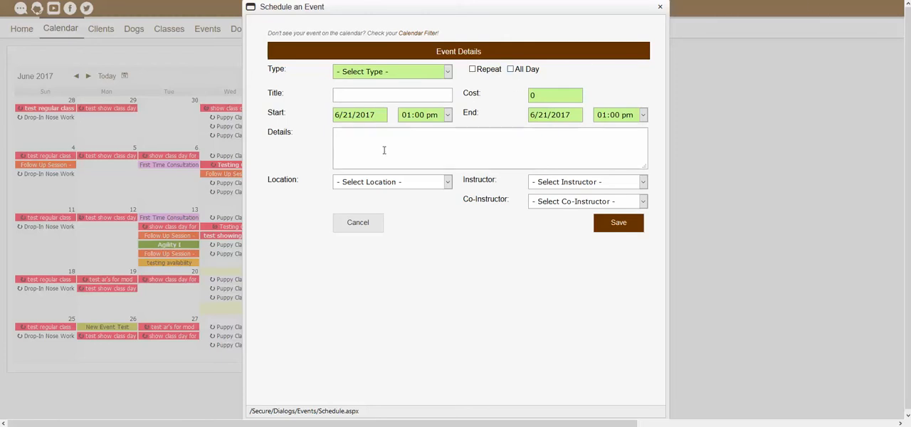
{"action": "left_click", "coordinate": [385, 74]}
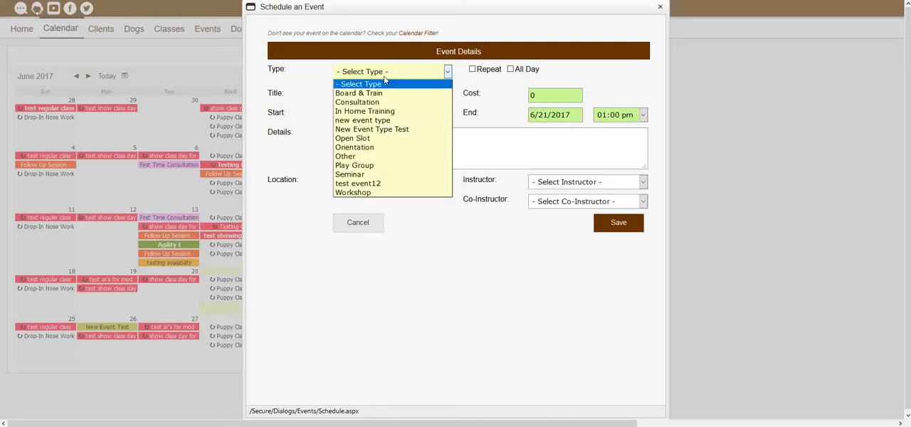
{"action": "left_click", "coordinate": [375, 121]}
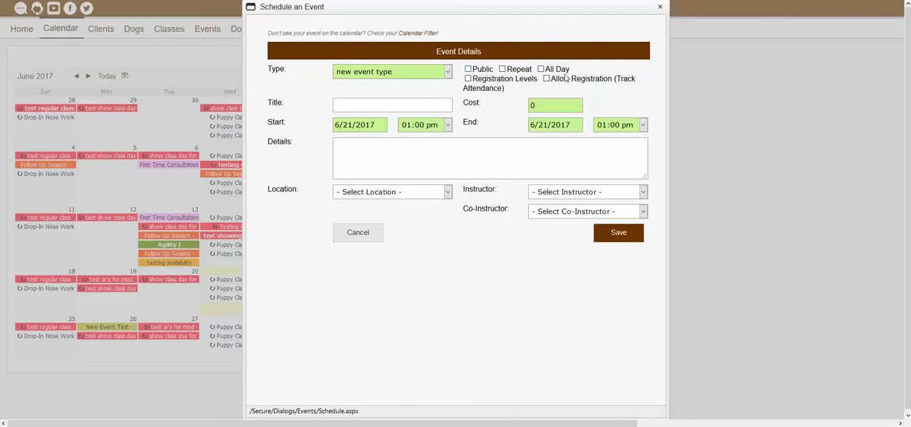
- Make the event public and allow registration with attendance tracking
{"action": "left_click", "coordinate": [473, 74]}
{"action": "left_click", "coordinate": [469, 69]}
{"action": "left_click", "coordinate": [468, 69]}
{"action": "left_click", "coordinate": [547, 79]}
- Title the event "new test event"
{"action": "left_click", "coordinate": [421, 105]}
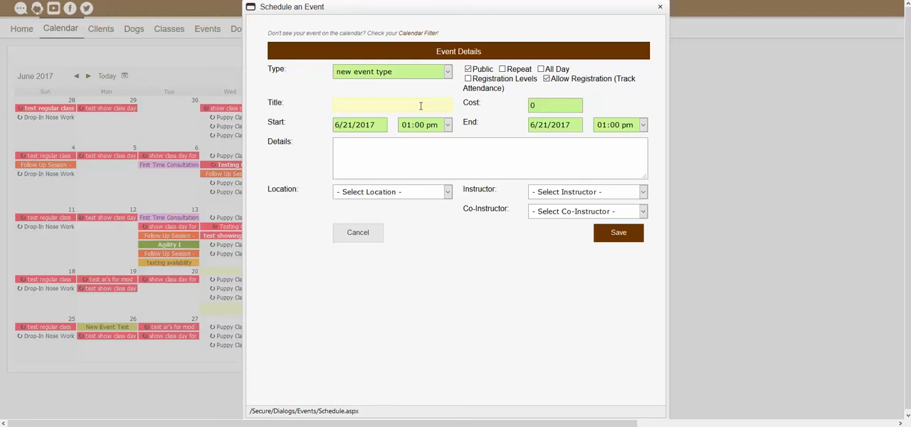
{"action": "left_click", "coordinate": [366, 104]}
{"action": "type", "text": "new test event"}
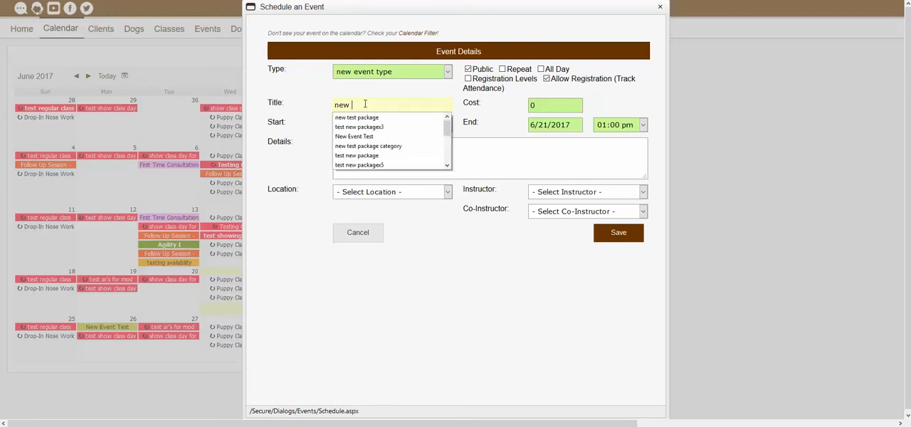
{"action": "left_click", "coordinate": [306, 89]}
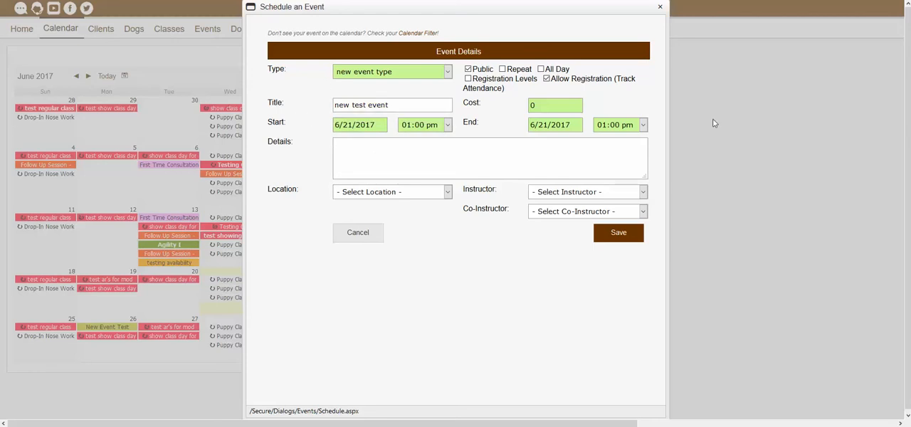
- Set the event's cost to 15.00 and enable Registration Levels
{"action": "left_click", "coordinate": [544, 109]}
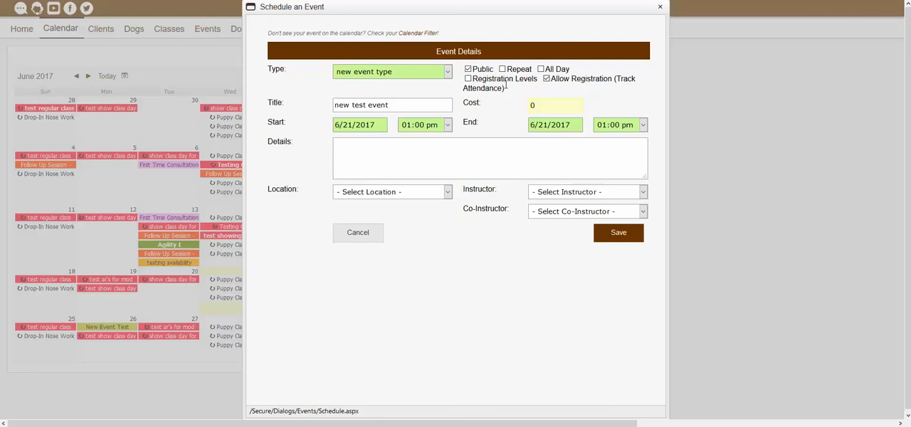
{"action": "left_click", "coordinate": [551, 104]}
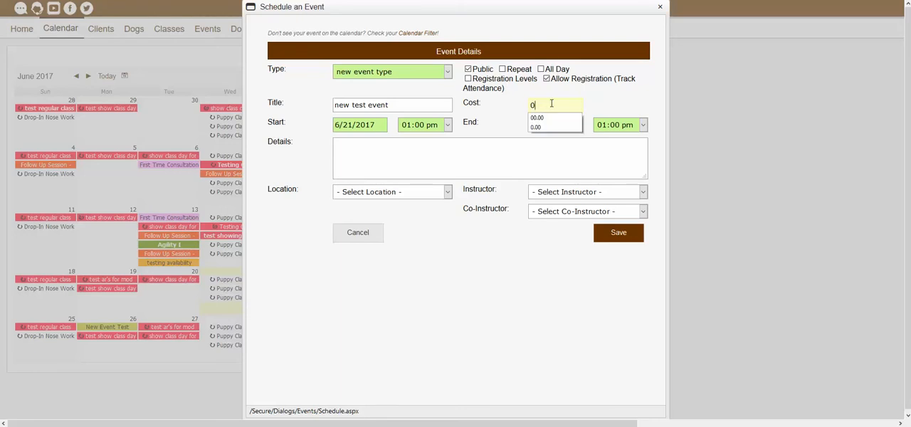
{"action": "key", "text": "BackSpace"}
{"action": "type", "text": "15.00"}
{"action": "left_click", "coordinate": [502, 116]}
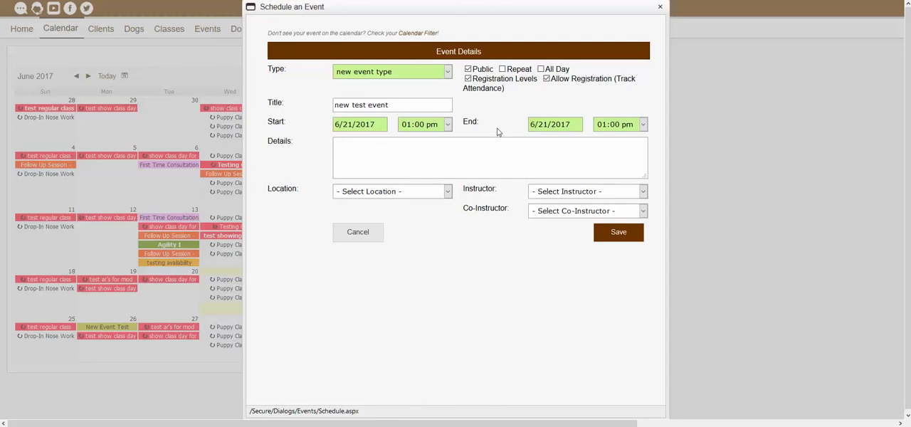
- Check the date and time choices for the event's start and end
{"action": "left_click", "coordinate": [357, 128]}
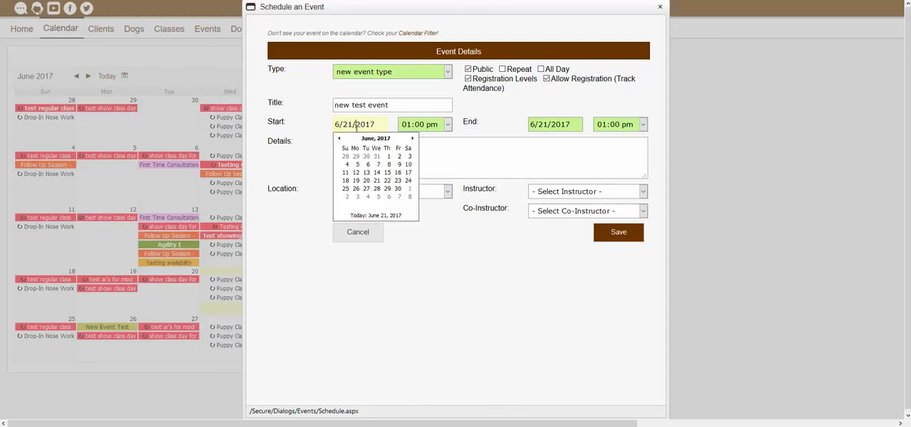
{"action": "left_click", "coordinate": [432, 127]}
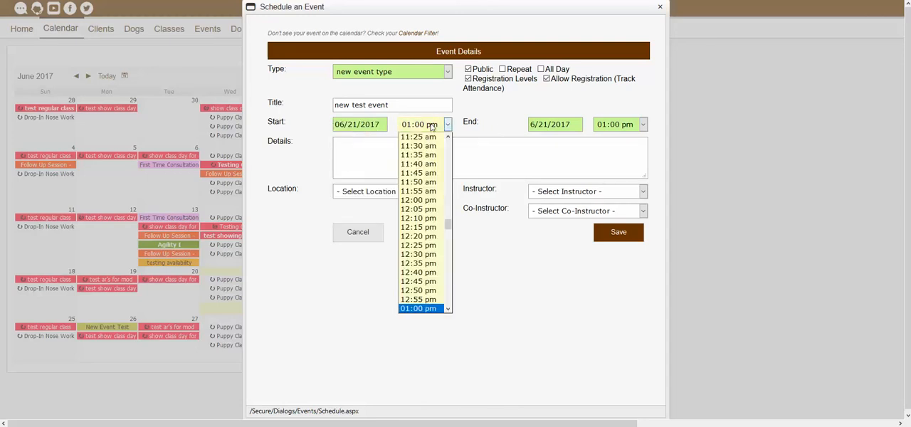
{"action": "left_click", "coordinate": [552, 124]}
{"action": "left_click", "coordinate": [626, 129]}
{"action": "left_click", "coordinate": [549, 114]}
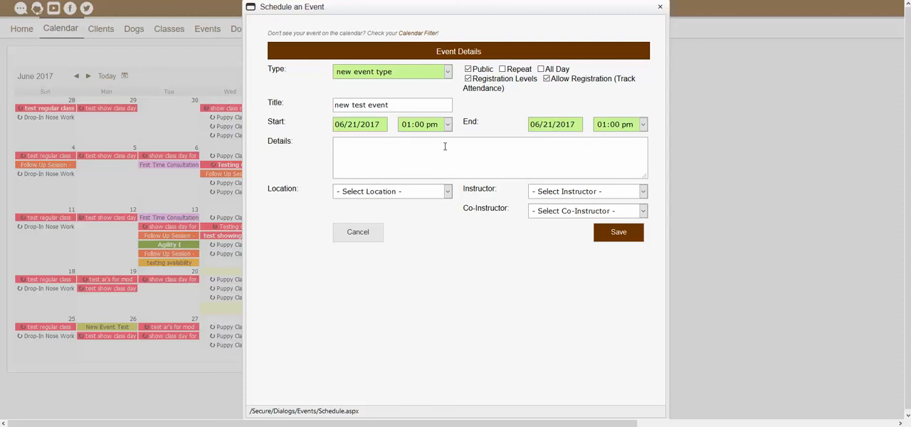
- Enter "test add extra info" as the event details and set the location to Training Room A
{"action": "left_click", "coordinate": [445, 147]}
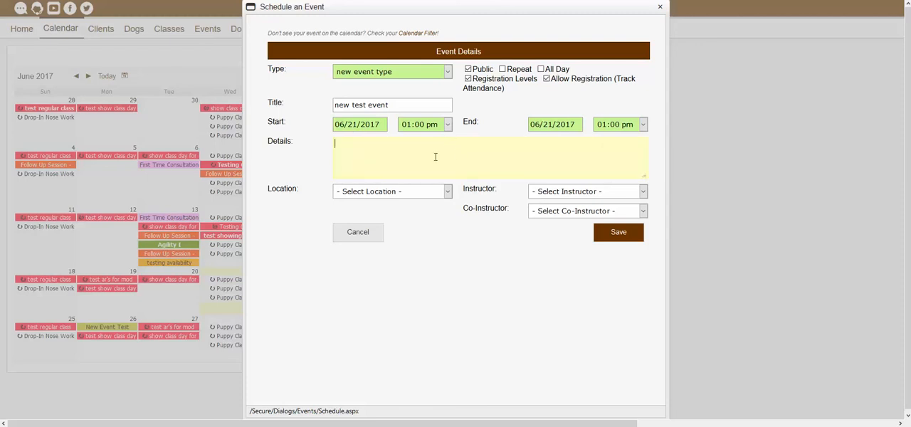
{"action": "type", "text": "test add extra info"}
{"action": "left_click", "coordinate": [302, 173]}
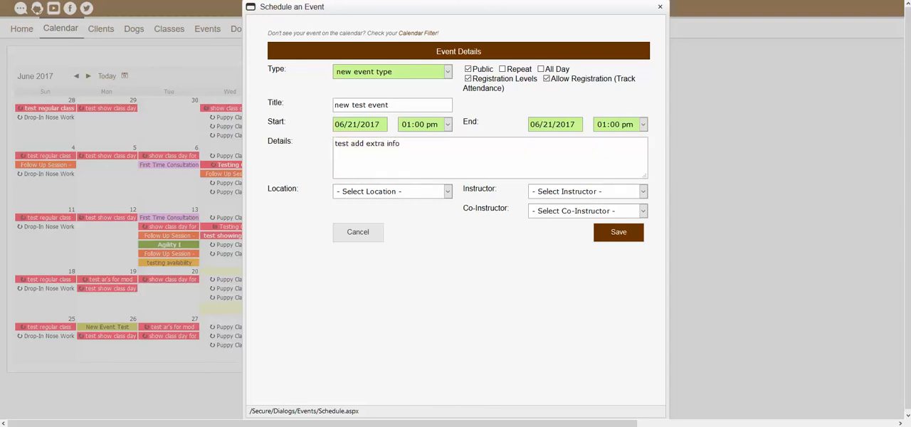
{"action": "left_click", "coordinate": [366, 193]}
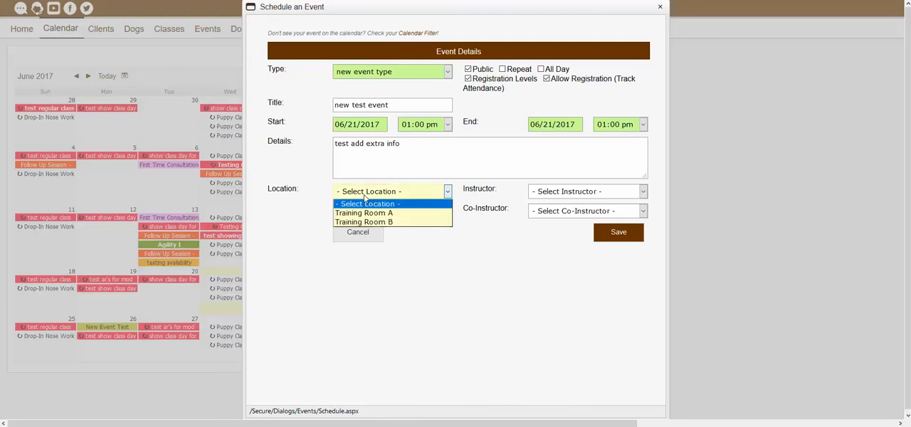
{"action": "left_click", "coordinate": [378, 213]}
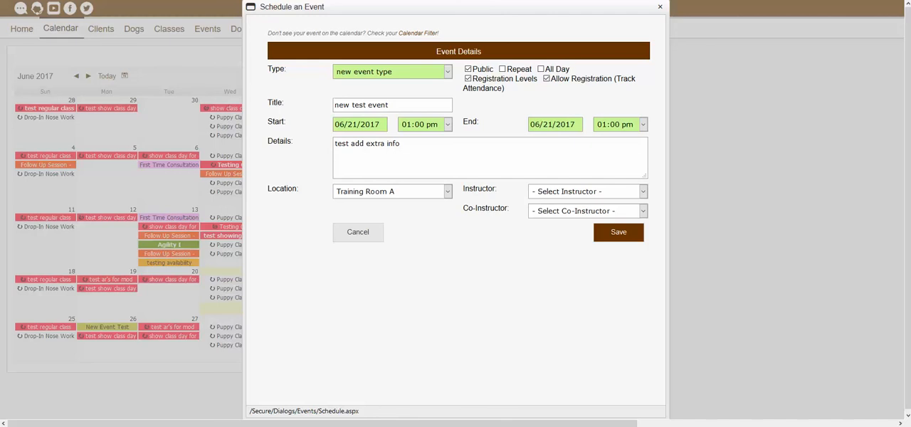
- Assign the last listed person as instructor and the first listed person as co-instructor, and save the event
{"action": "left_click", "coordinate": [555, 194]}
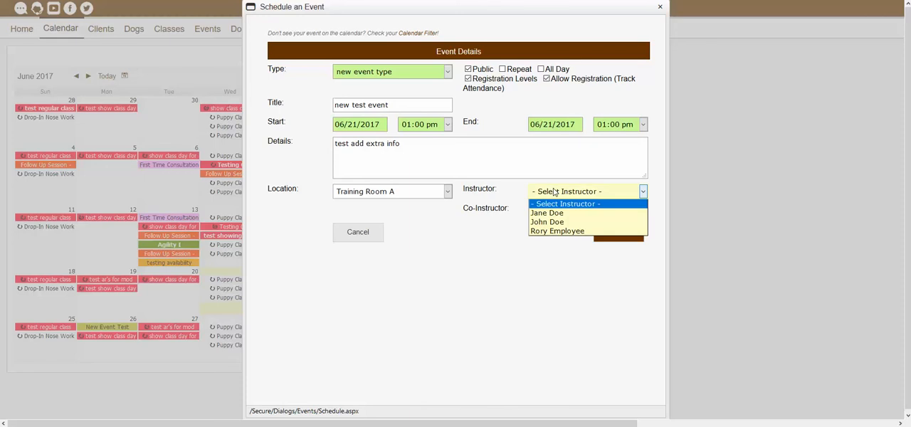
{"action": "left_click", "coordinate": [552, 232]}
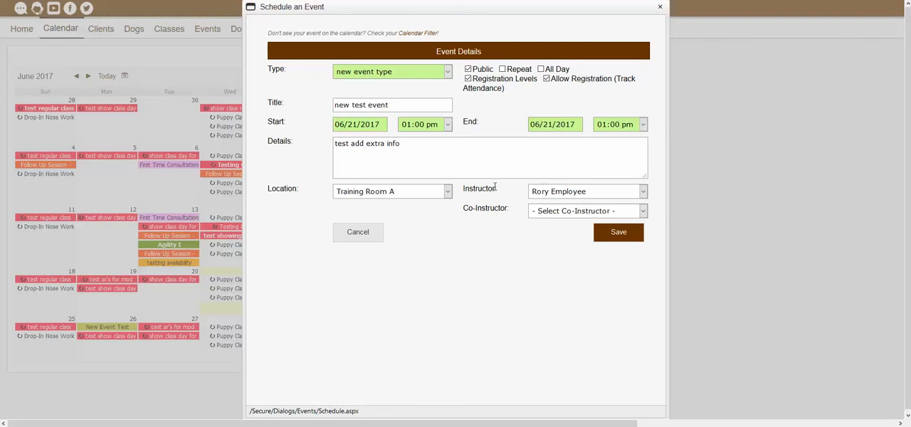
{"action": "left_click", "coordinate": [540, 212]}
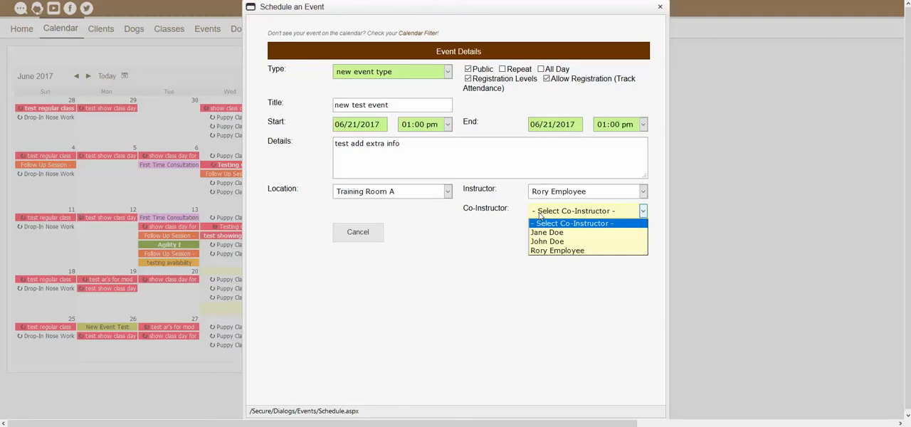
{"action": "left_click", "coordinate": [546, 233]}
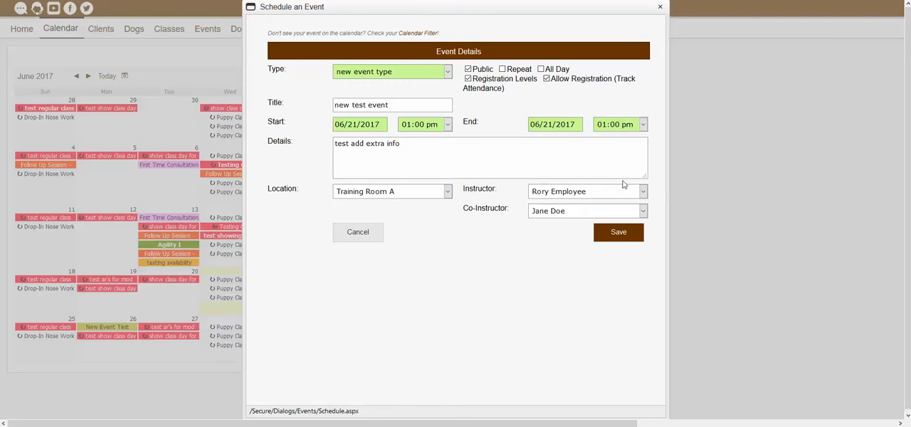
{"action": "left_click", "coordinate": [609, 238]}
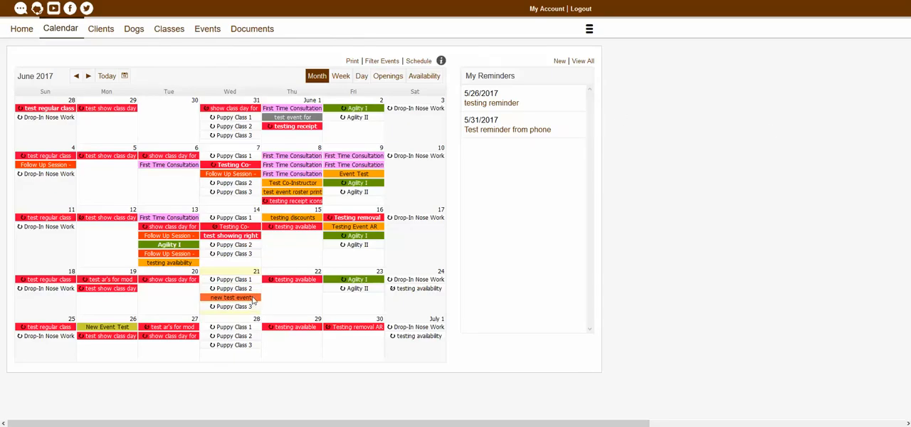
{"action": "mouse_move", "coordinate": [253, 300]}
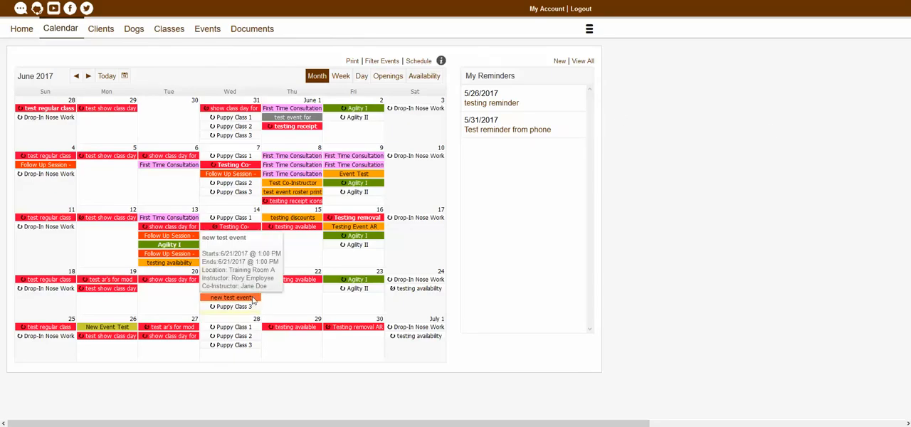